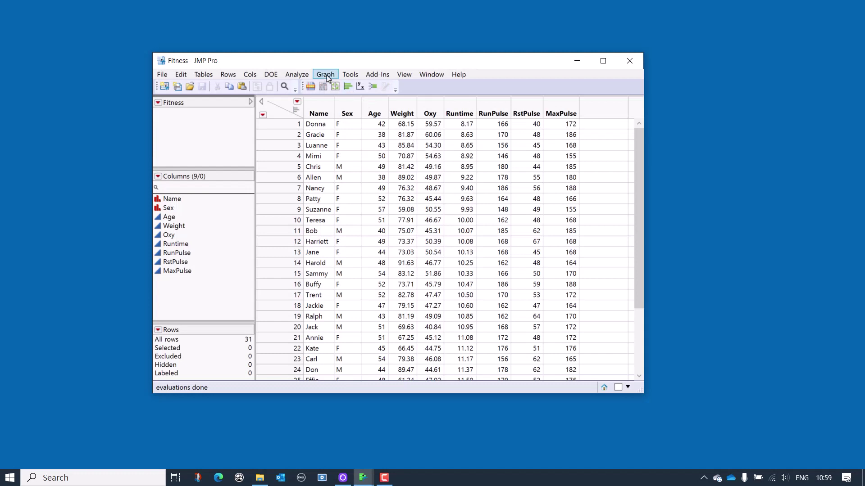
- Run Fit Y by X with Oxy as Y and Age through MaxPulse, excluding Oxy, as X factors
left_click(302, 78)
left_click(317, 103)
left_click(230, 172)
left_click(231, 182)
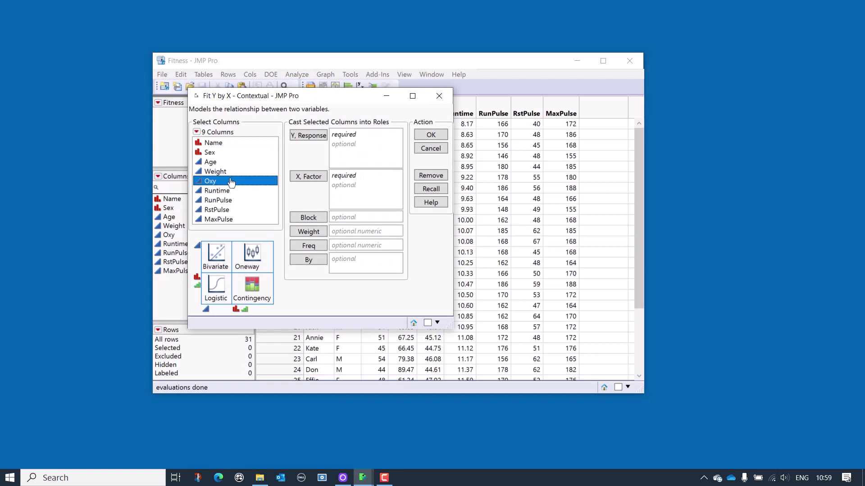
left_click(308, 135)
left_click_drag(210, 162, 216, 172)
left_click(221, 220, "shift")
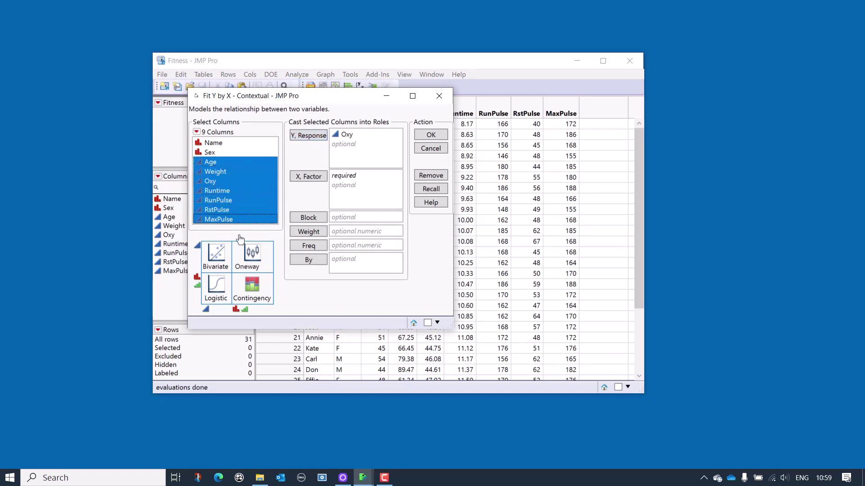
left_click(231, 181, "ctrl")
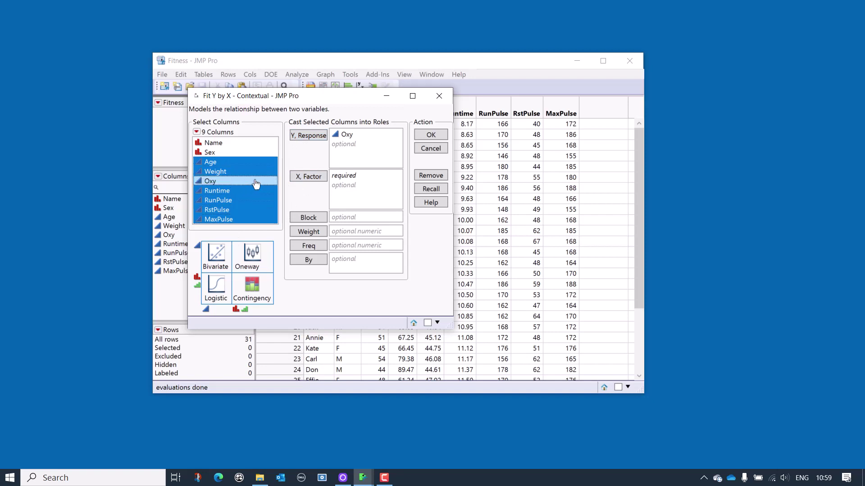
left_click(308, 176)
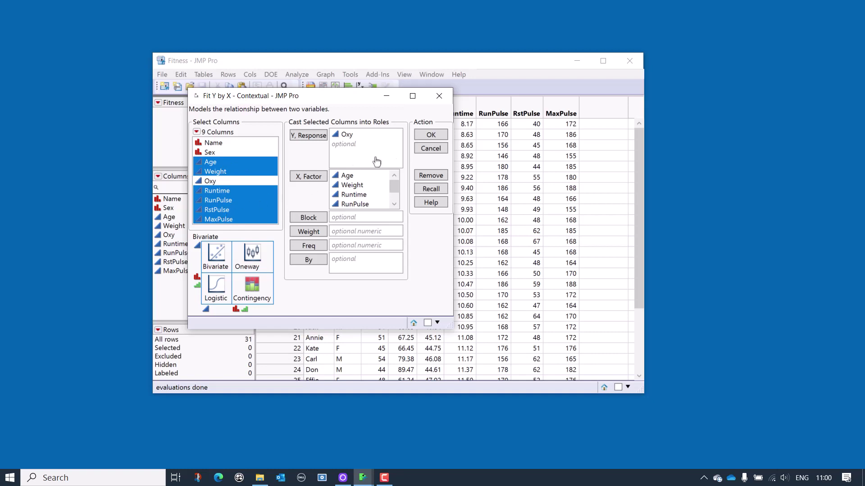
left_click(440, 136)
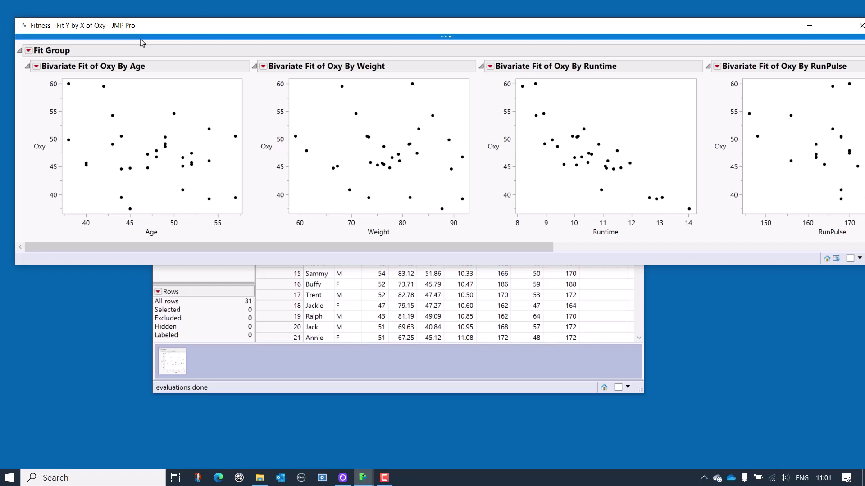
- Apply Fit Line to all the Oxy bivariate plots at once from the Age plot's menu
left_click(36, 67)
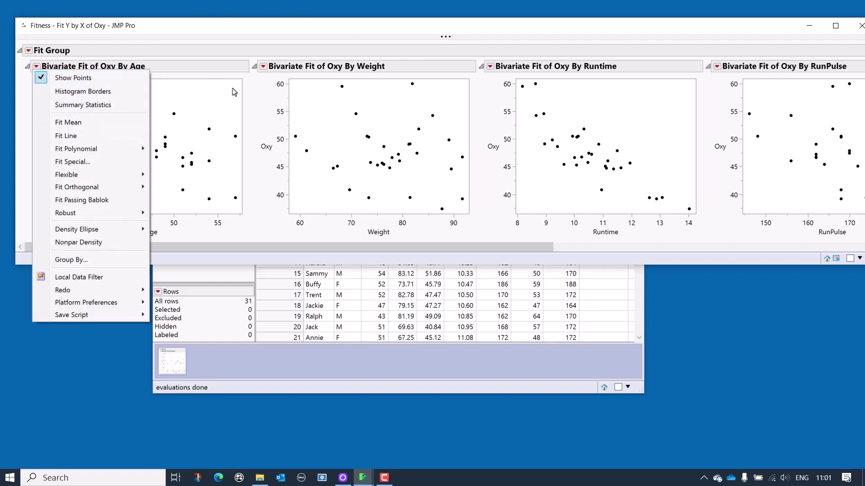
left_click(251, 90)
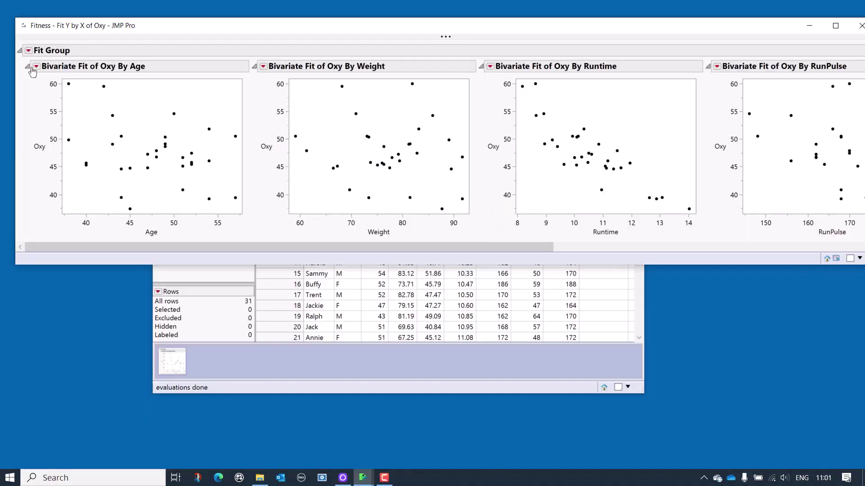
left_click(35, 67)
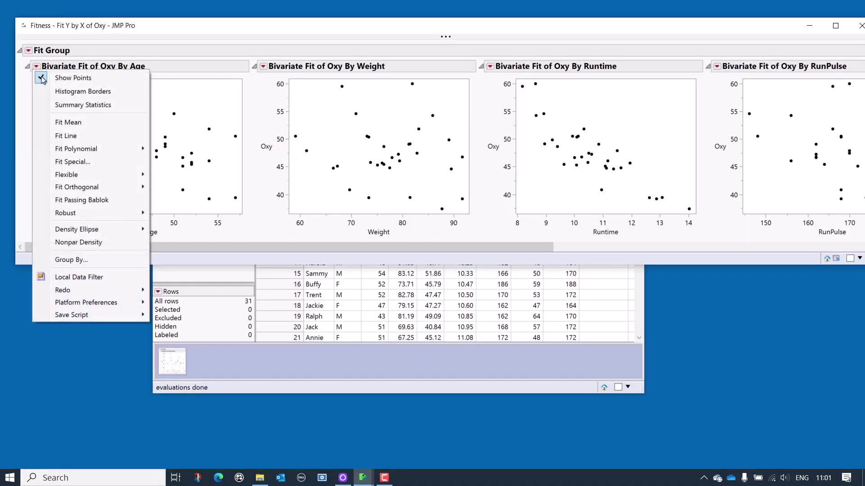
left_click(68, 136, "ctrl")
mouse_move(69, 143)
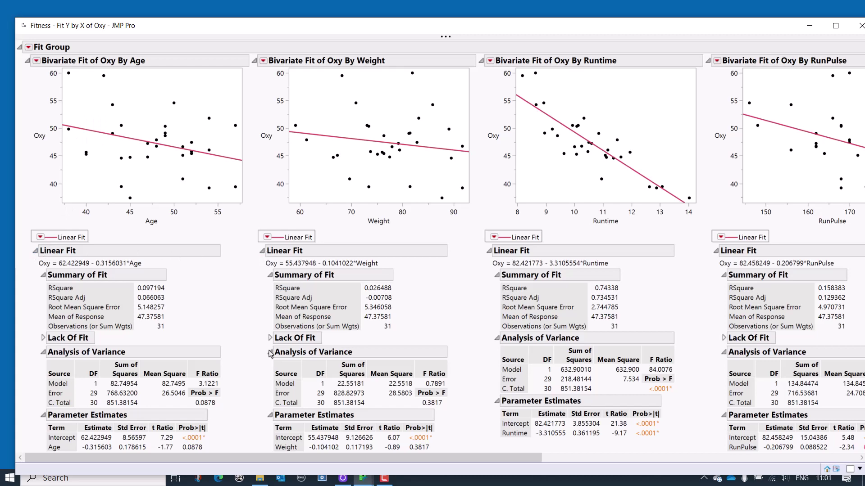
- Collapse every Linear Fit outline and scroll across the fitted Oxy scatterplots
left_click(262, 251, "ctrl")
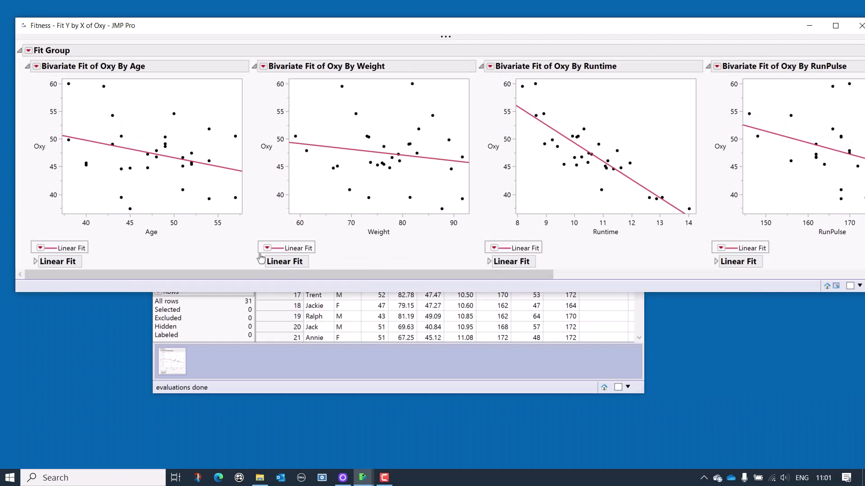
left_click_drag(270, 275, 676, 280)
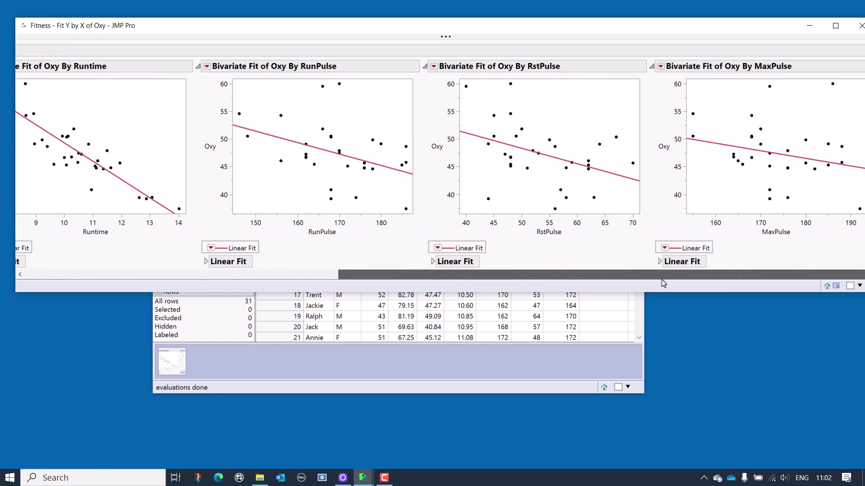
left_click_drag(558, 283, 408, 285)
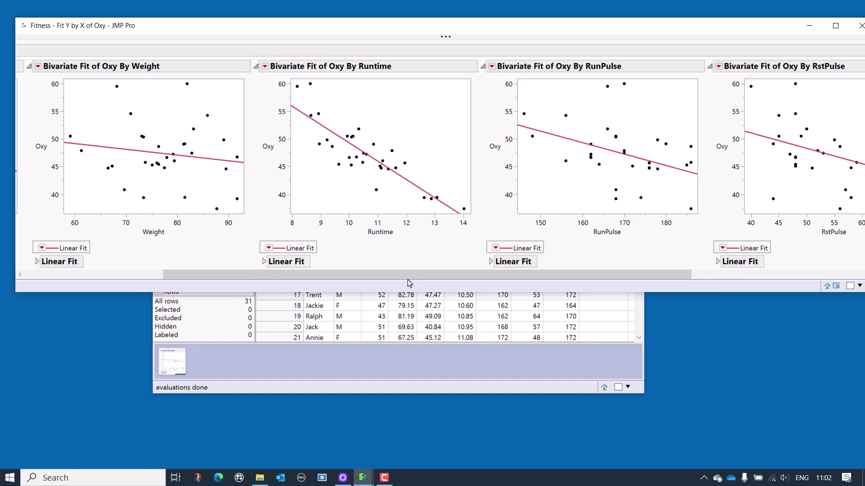
left_click_drag(408, 276, 268, 276)
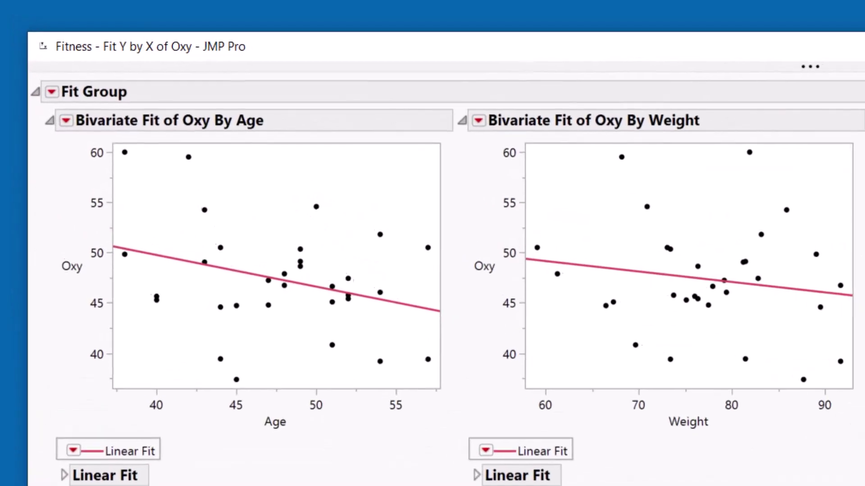
- Order the Fit Group by Goodness of Fit and scroll through the reordered plots
left_click(52, 93)
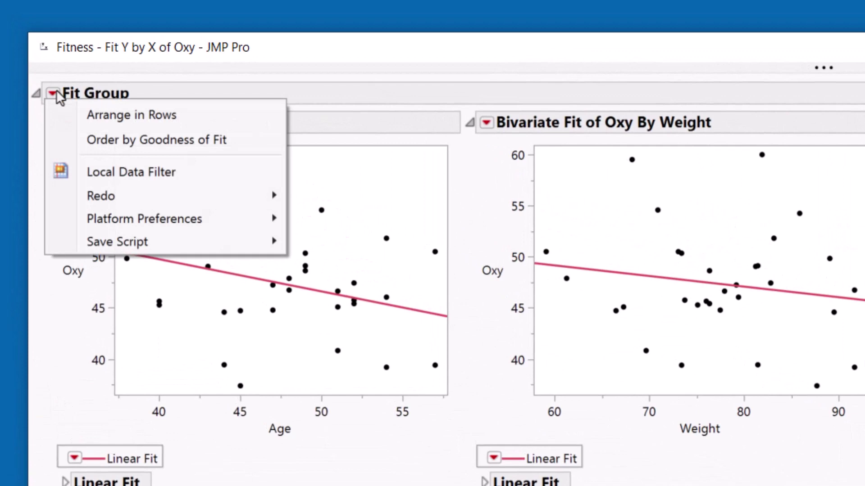
left_click(101, 135)
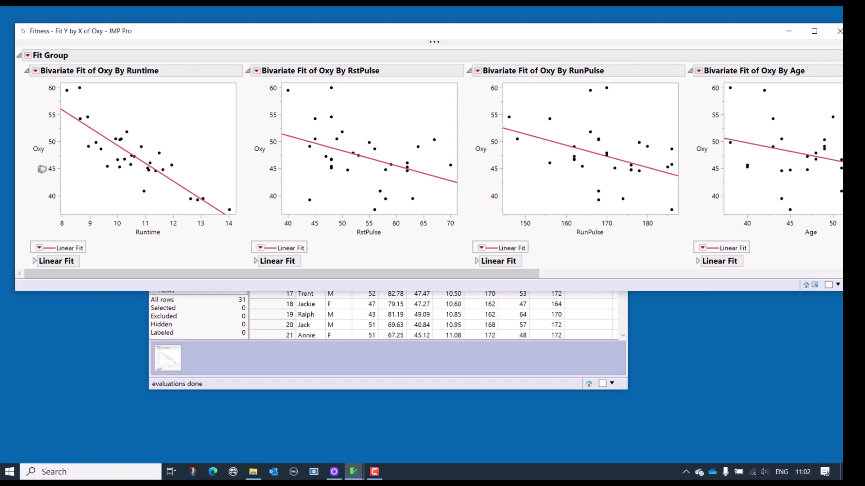
left_click_drag(168, 276, 549, 288)
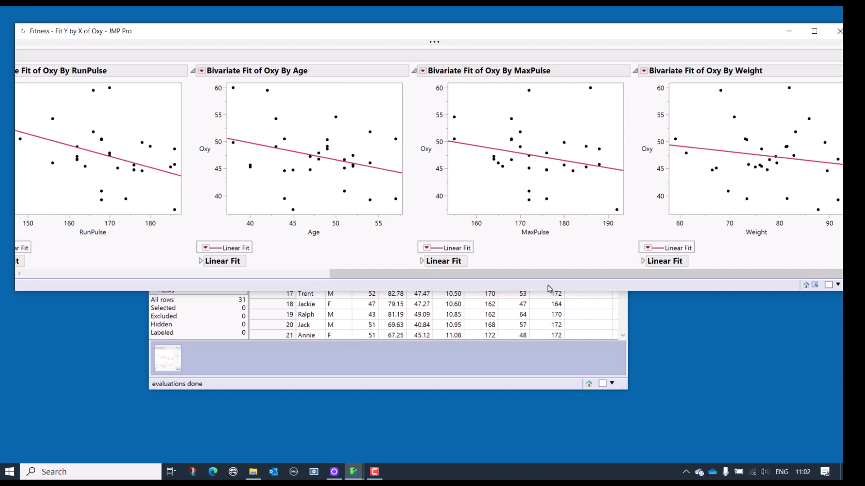
left_click_drag(606, 275, 282, 308)
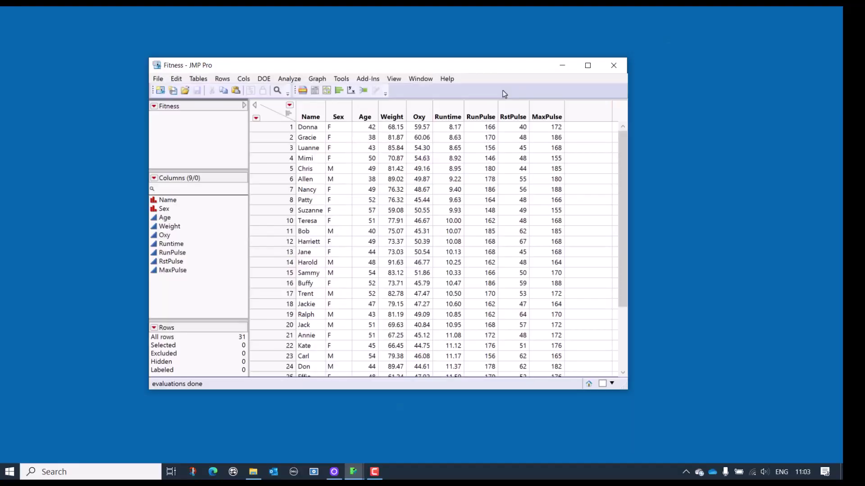
- Create a Graph Builder plot of Oxy versus Runtime with a smooth curve and click Done
left_click(310, 81)
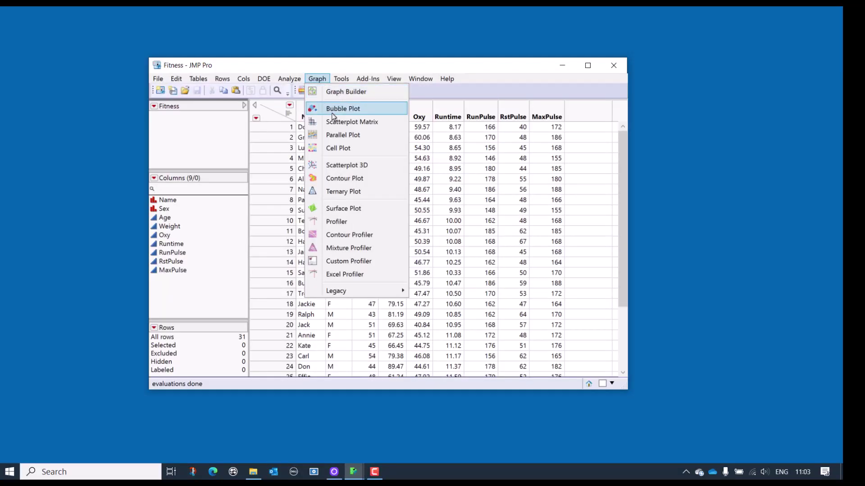
left_click(332, 92)
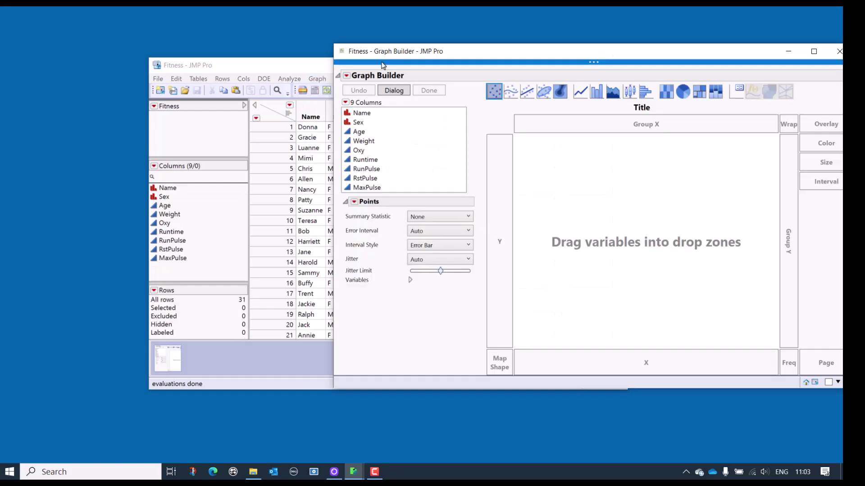
left_click_drag(458, 49, 239, 56)
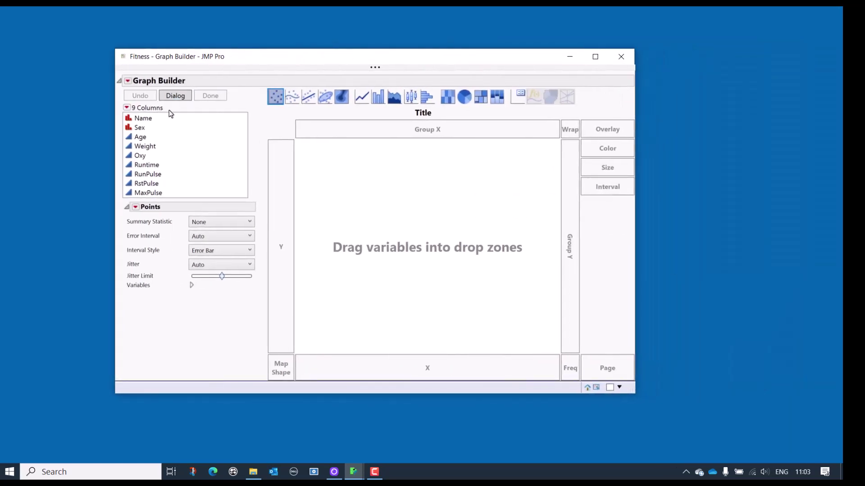
left_click(141, 155)
left_click(155, 167, "shift")
left_click_drag(155, 167, 393, 207)
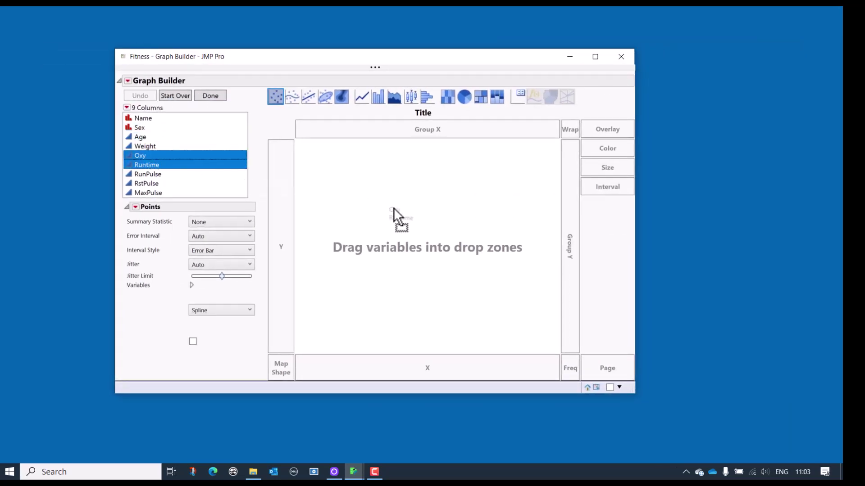
left_click(218, 96)
left_click_drag(332, 61, 414, 72)
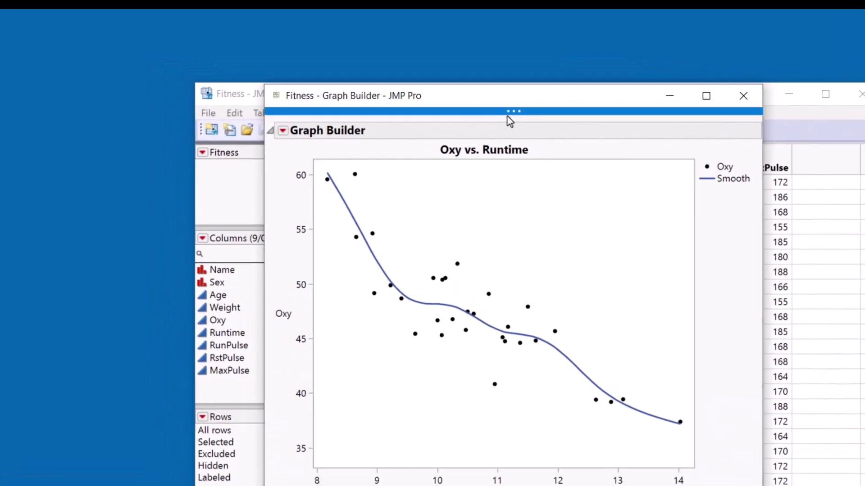
- Add a Column Switcher on Runtime with Sex through MaxPulse as replacement columns
mouse_move(366, 84)
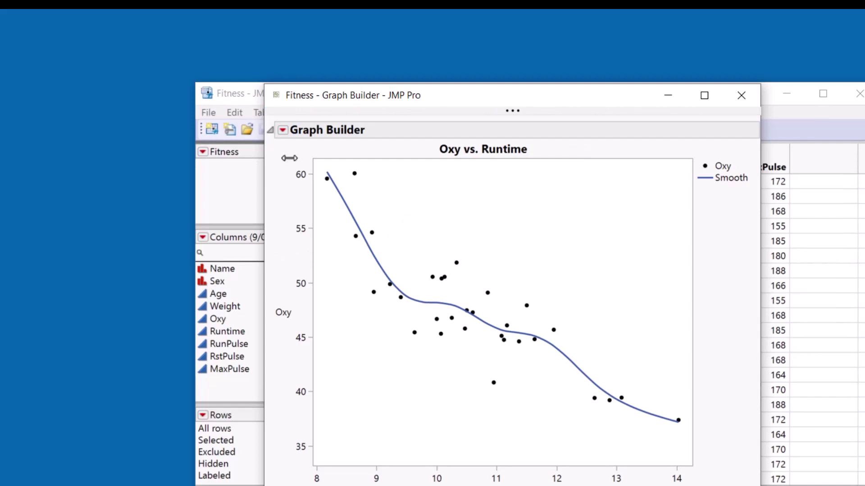
left_click(284, 137)
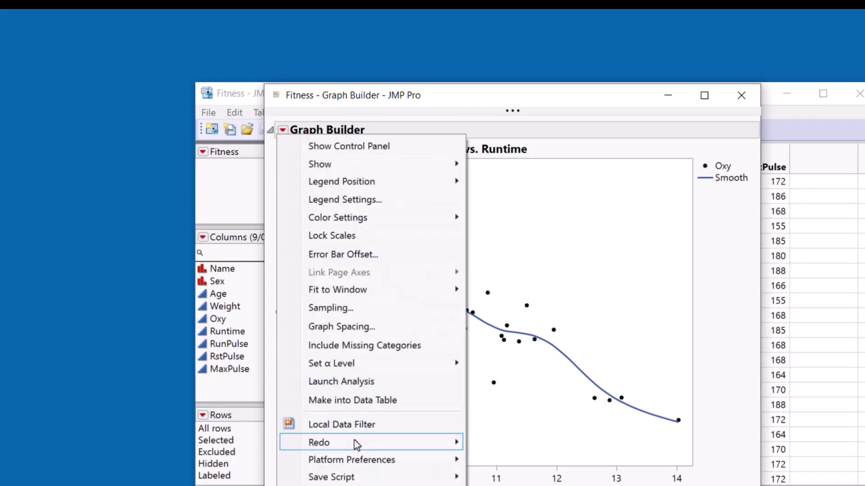
mouse_move(358, 444)
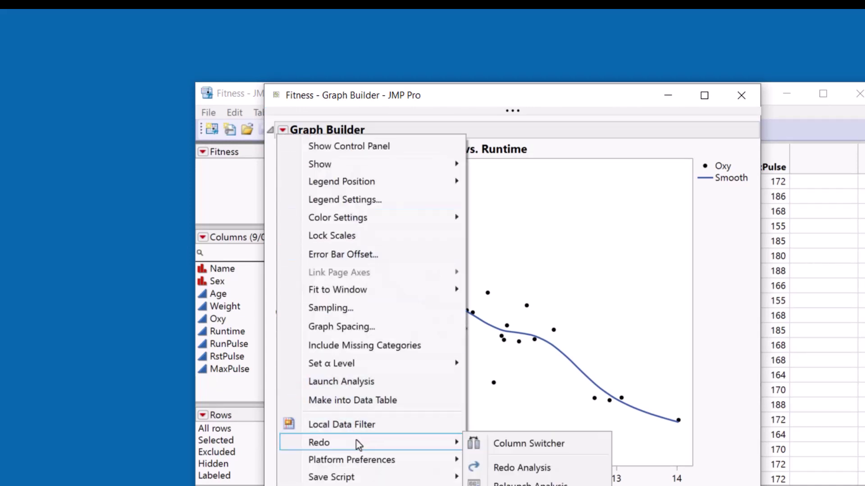
left_click(510, 445)
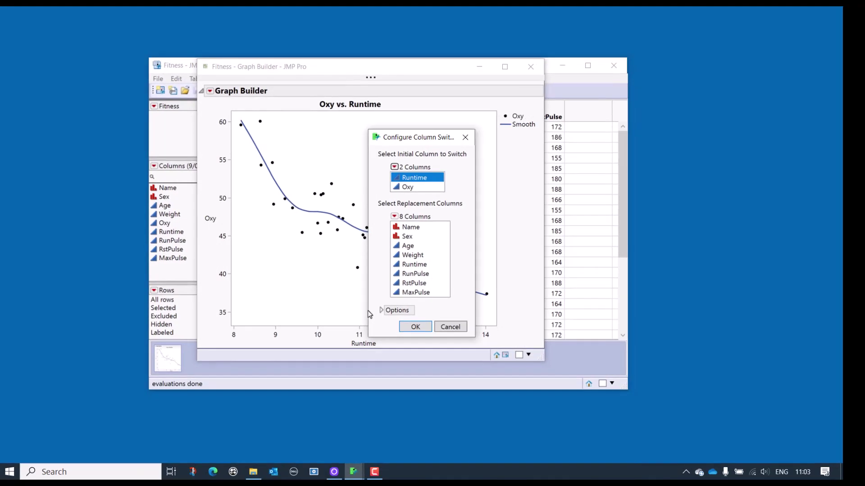
left_click(411, 188)
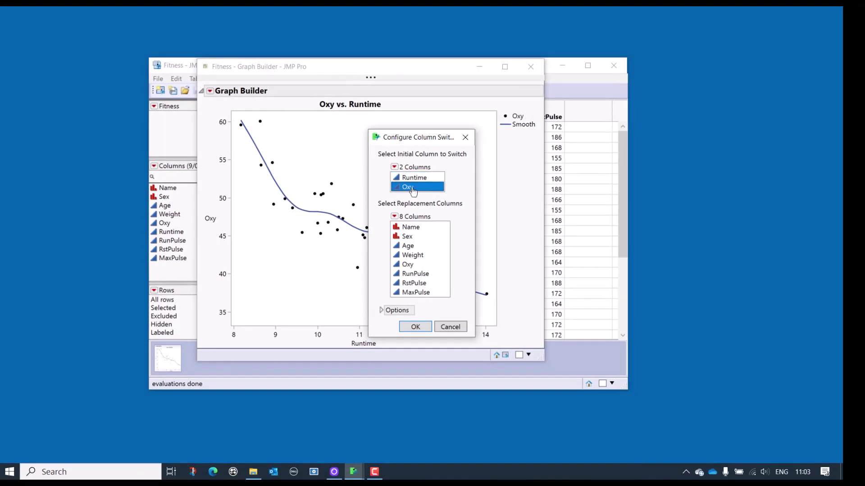
left_click(415, 179)
left_click(410, 188)
left_click(416, 179)
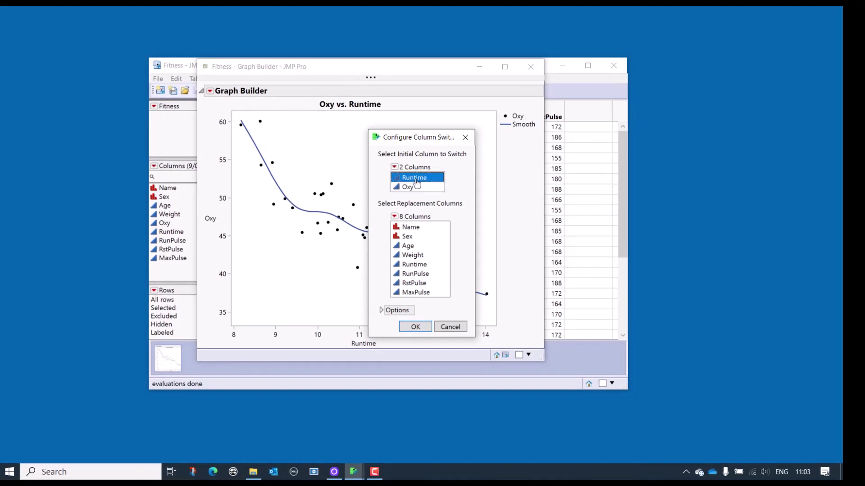
left_click(416, 188)
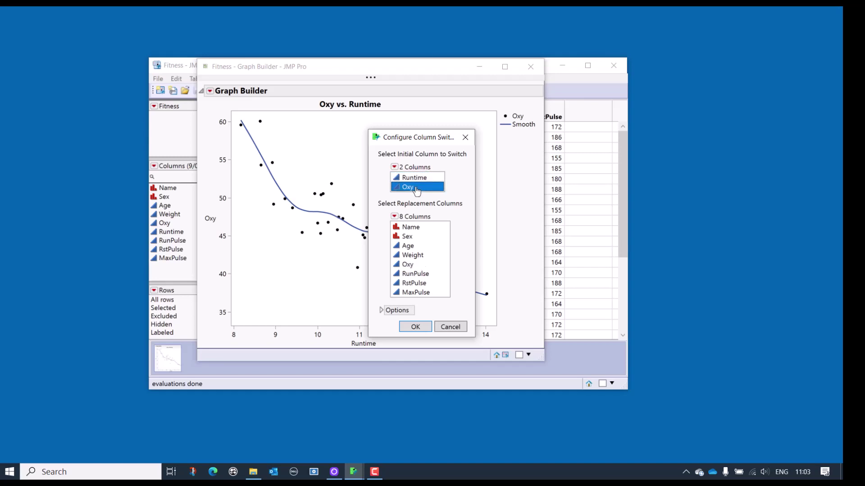
left_click(418, 180)
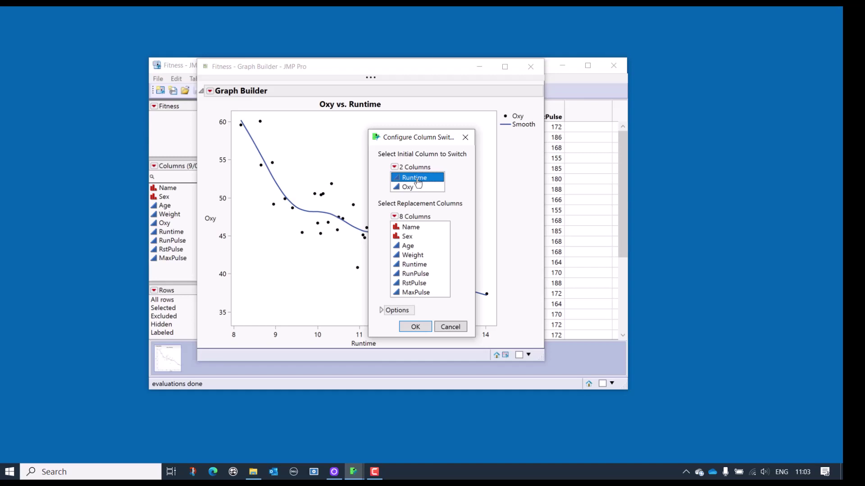
left_click_drag(422, 236, 432, 313)
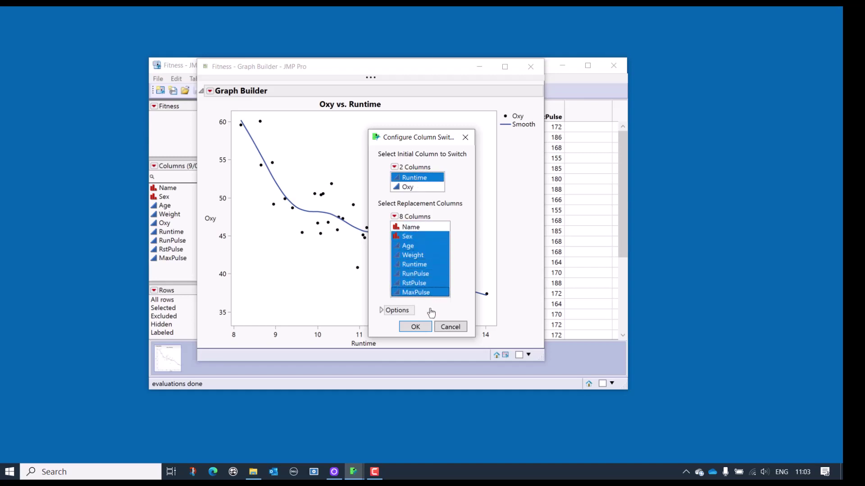
left_click(415, 327)
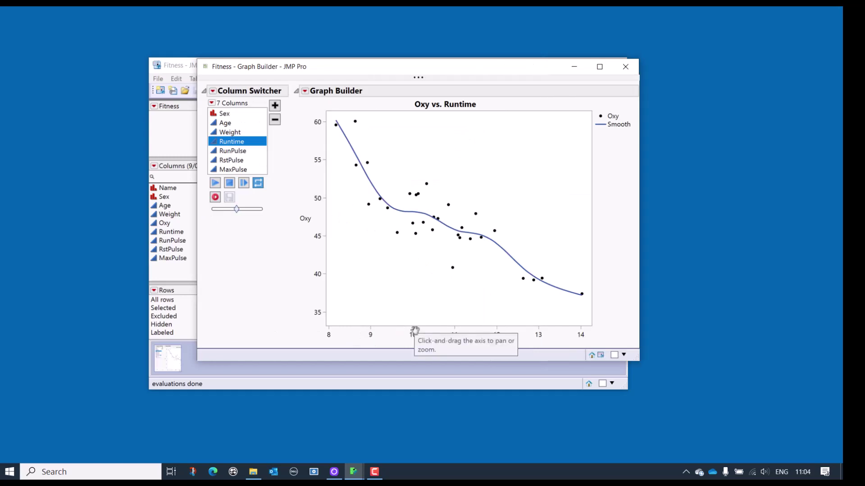
- Switch the x variable to Sex, step through the columns with arrow keys, and stop on Age
left_click(236, 116)
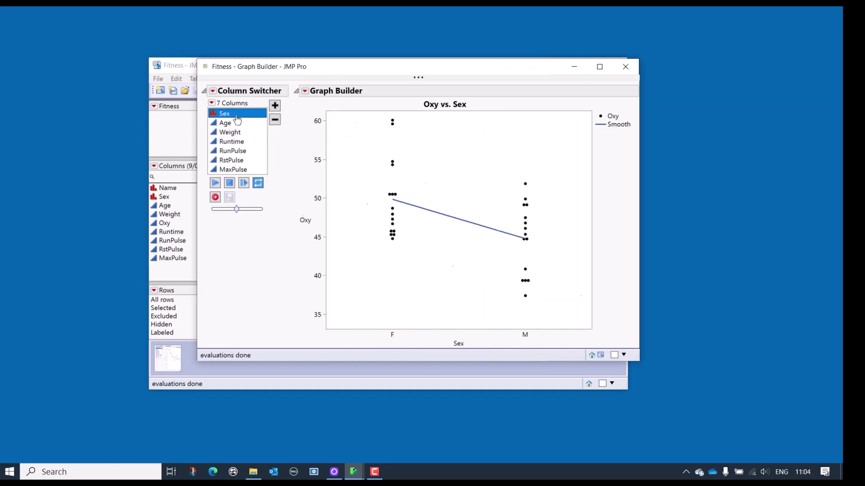
key("Down")
key("Down")
key("Down")
key("Down")
key("Down")
key("Down")
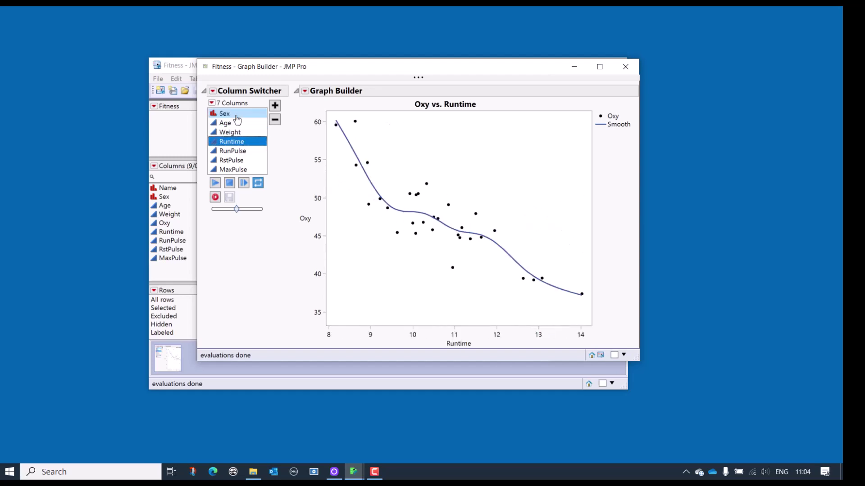
key("Up")
key("Up")
key("Up")
key("Up")
key("Up")
key("Up")
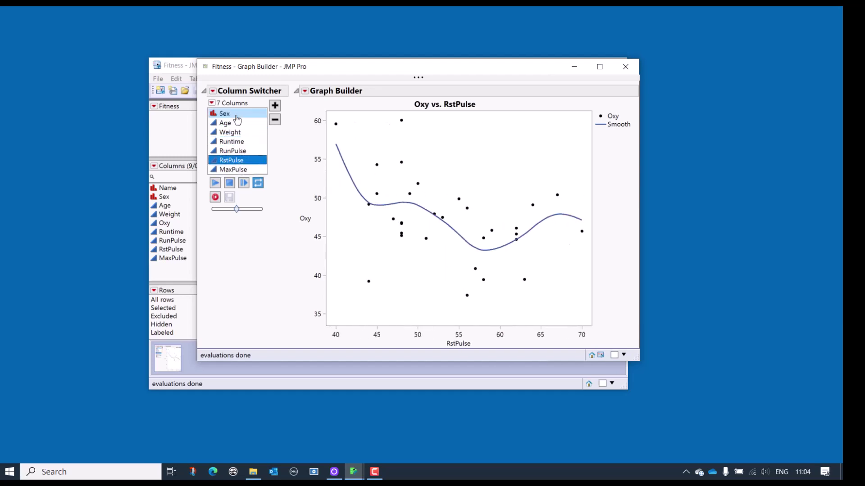
key("Down")
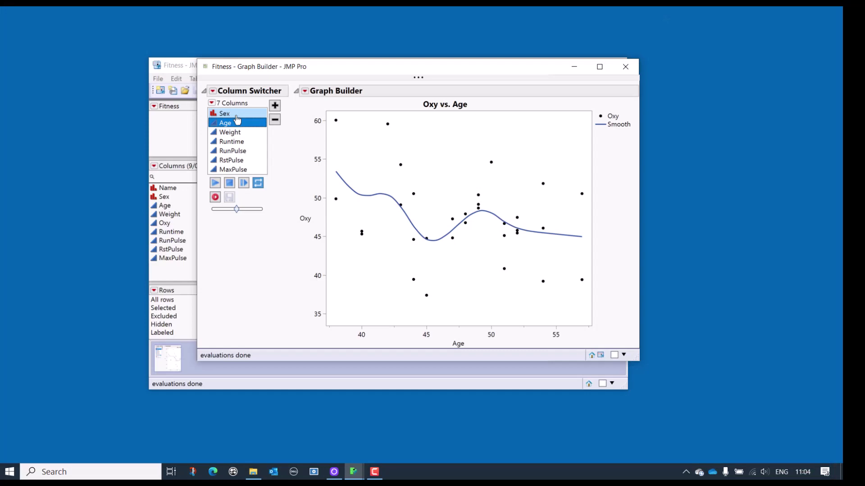
- Save the graph's script to the Fitness table as 'Graphs' and close Graph Builder
left_click(305, 91)
mouse_move(378, 334)
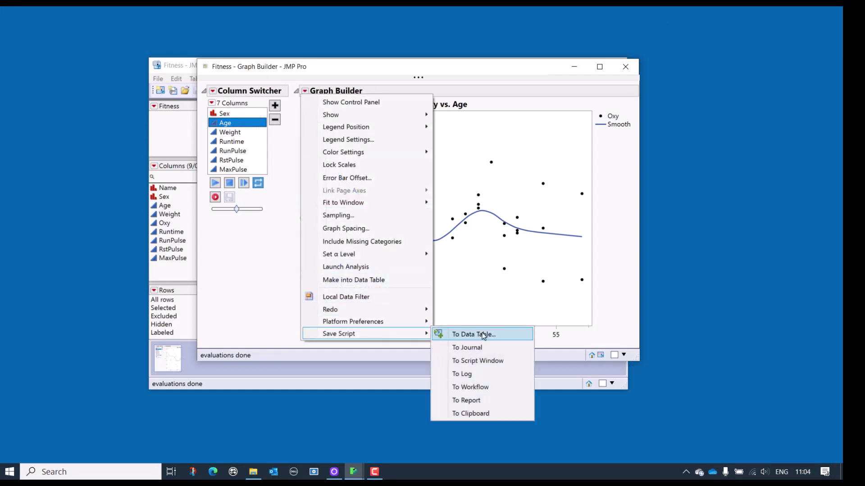
left_click(484, 336)
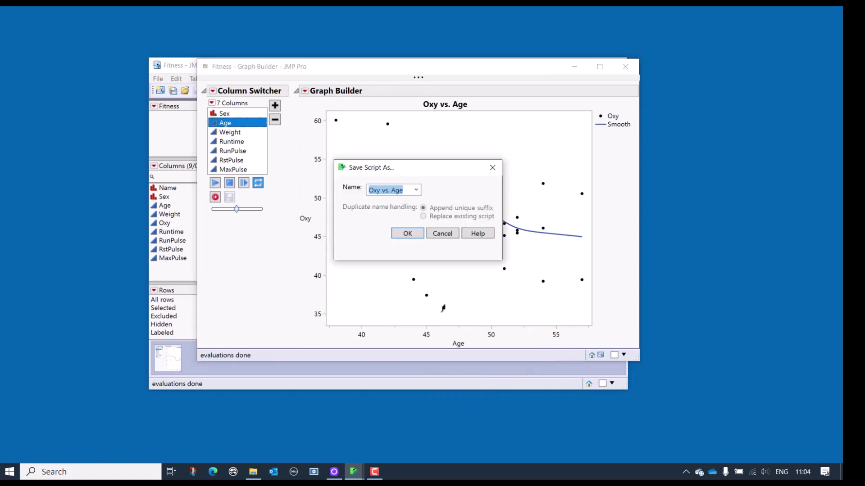
type("Graphs")
key("Return")
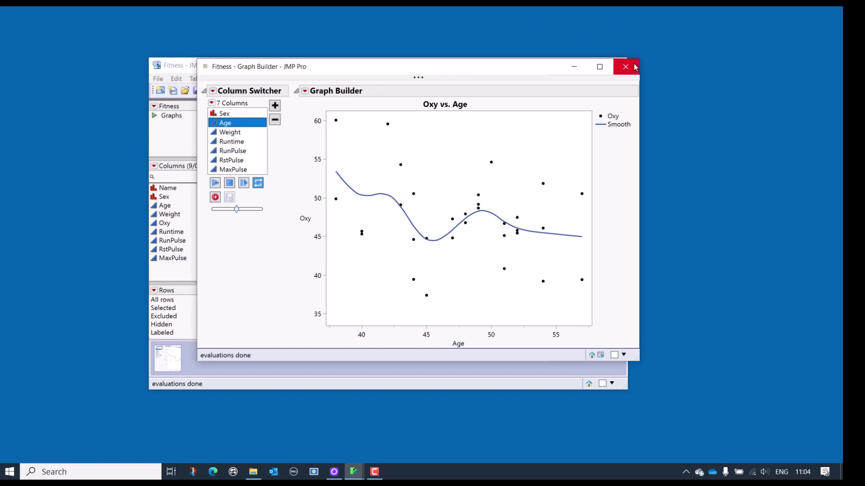
left_click(626, 66)
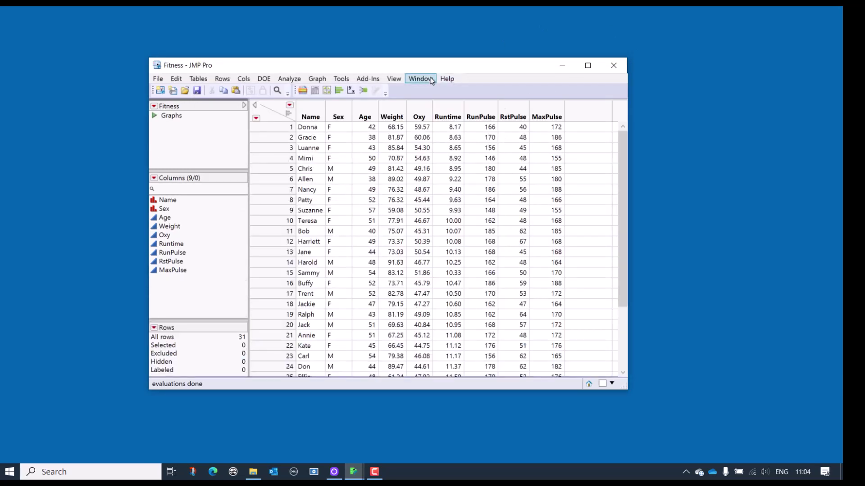
- Run the Graphs table script, then switch the x variable from Weight to Runtime
left_click(155, 119)
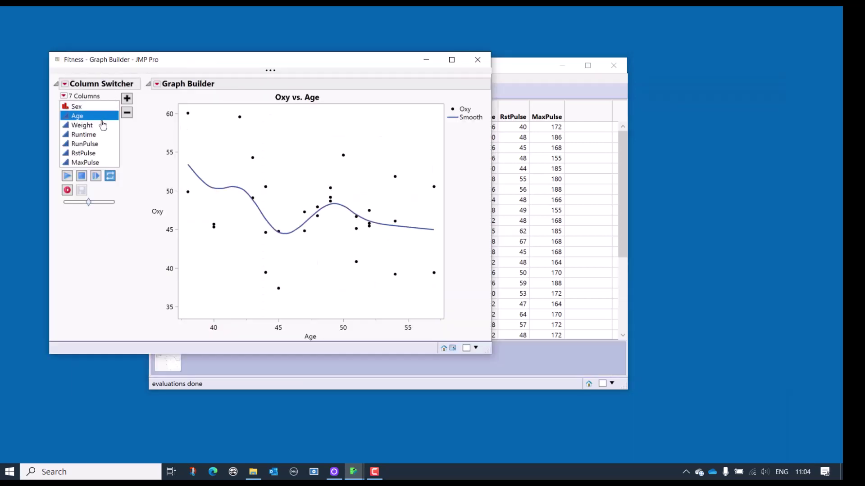
left_click(103, 125)
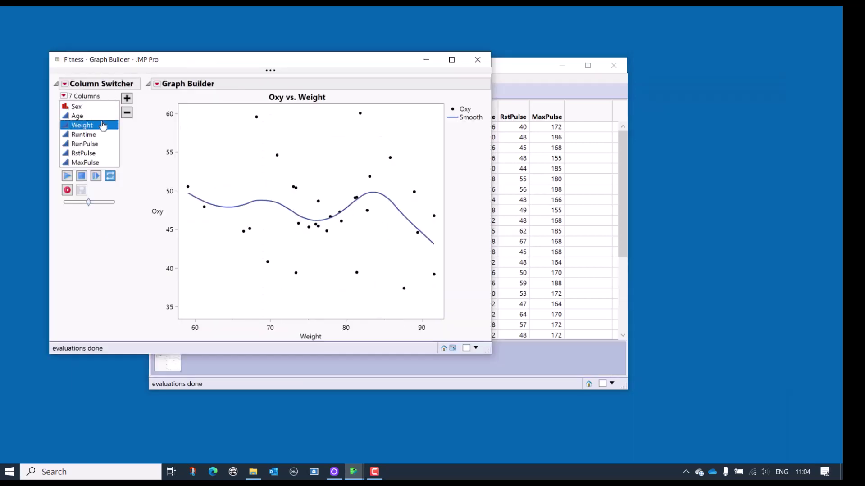
key("Down")
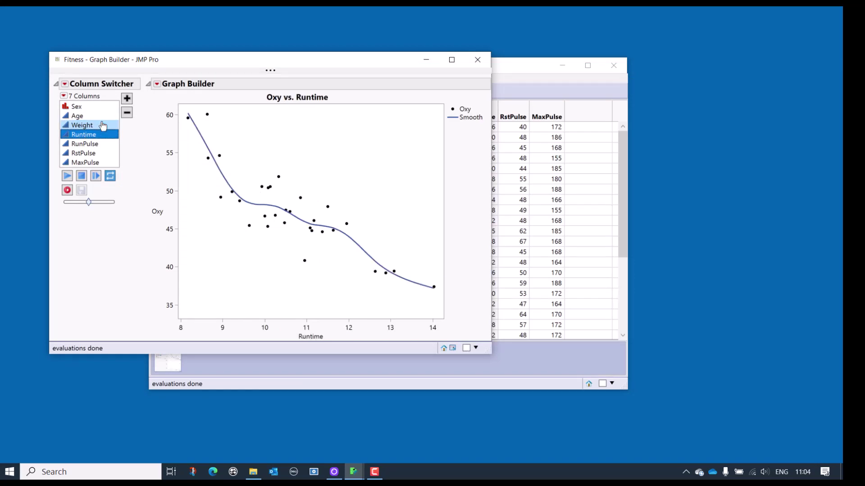